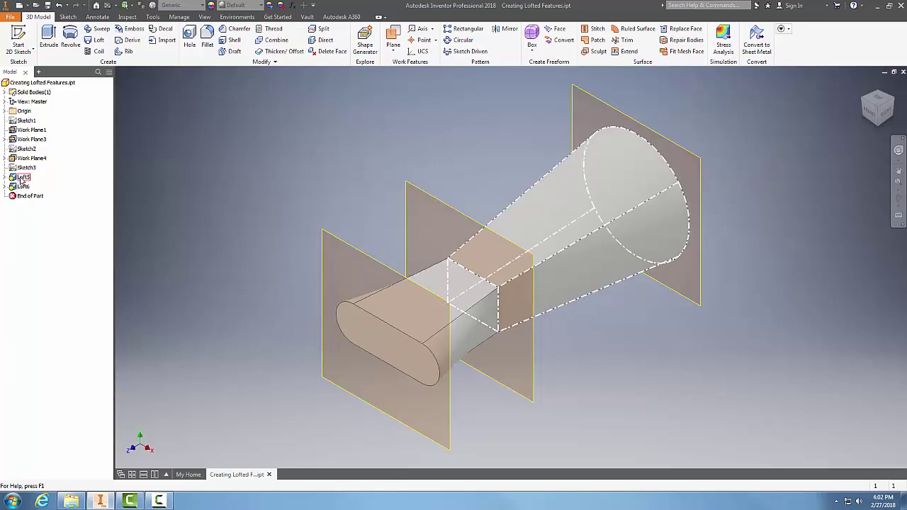
Step: View Loft5's relationships, then open its definition and exit without changes
{"action": "left_click", "coordinate": [21, 178]}
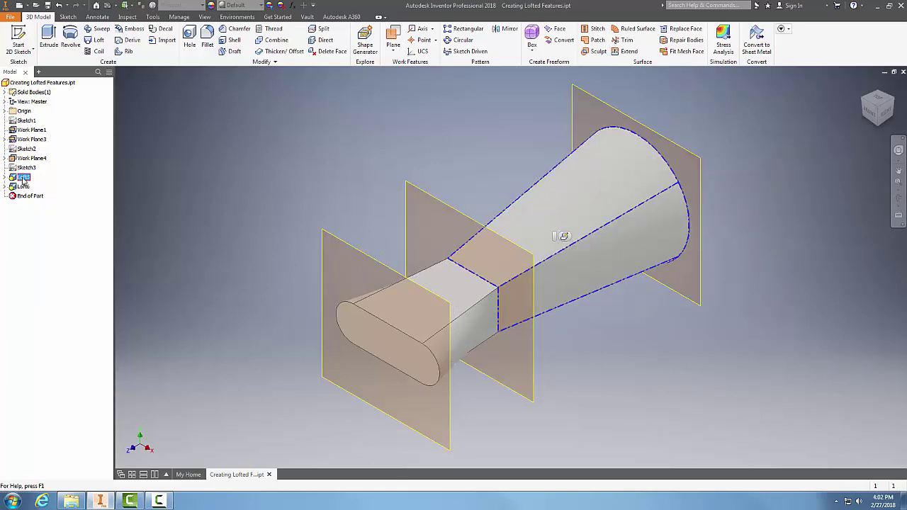
{"action": "right_click", "coordinate": [23, 181]}
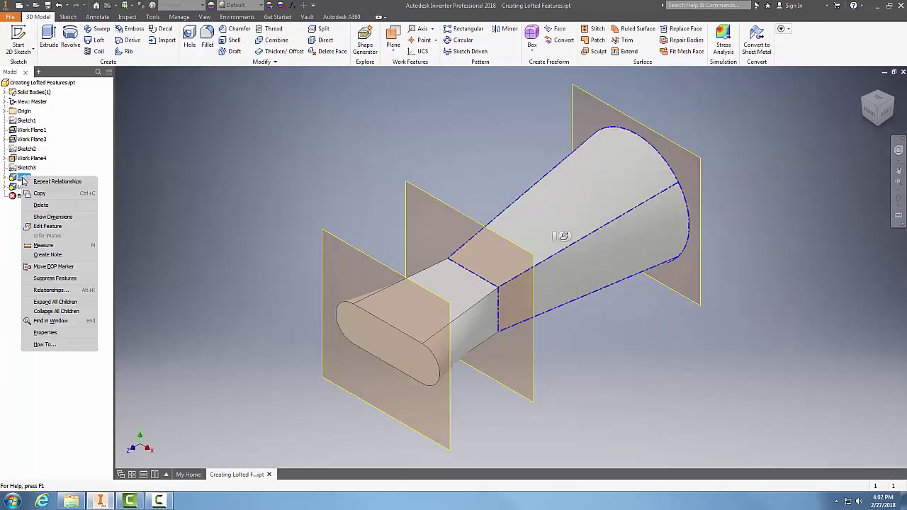
{"action": "left_click", "coordinate": [47, 291]}
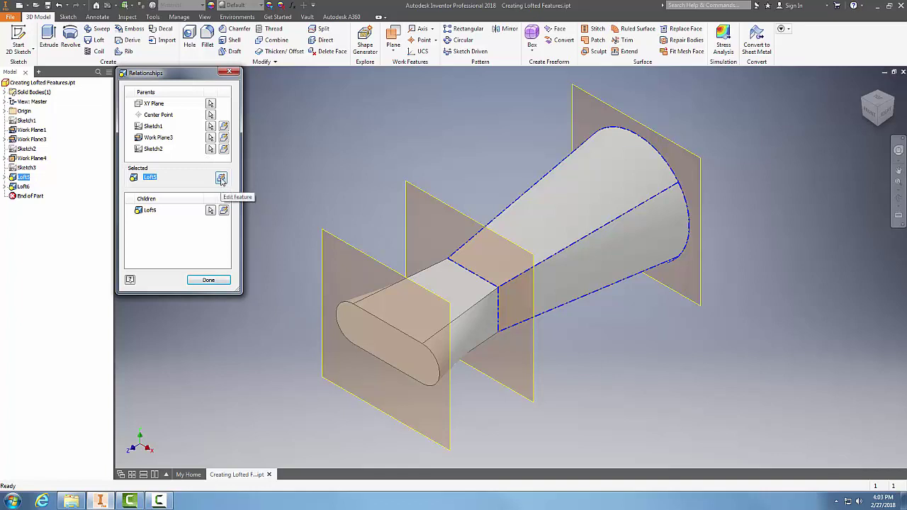
{"action": "left_click", "coordinate": [221, 179]}
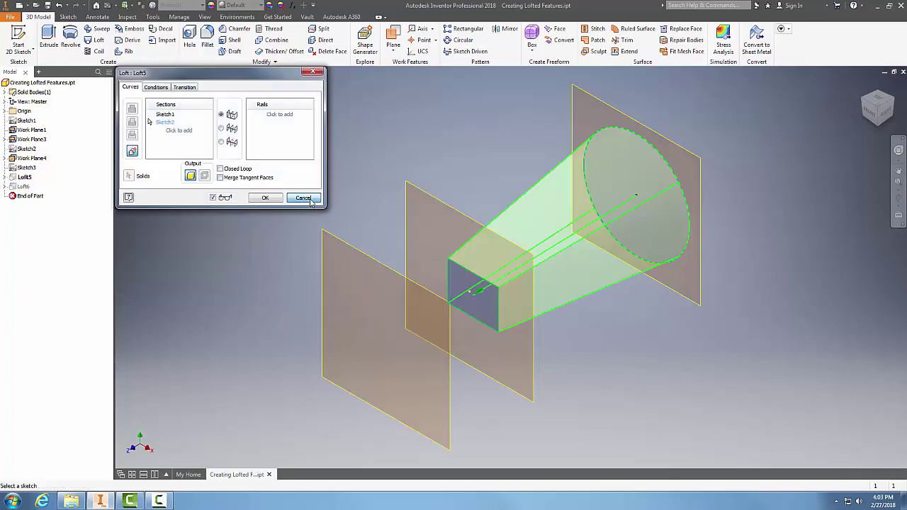
{"action": "key", "text": "Return"}
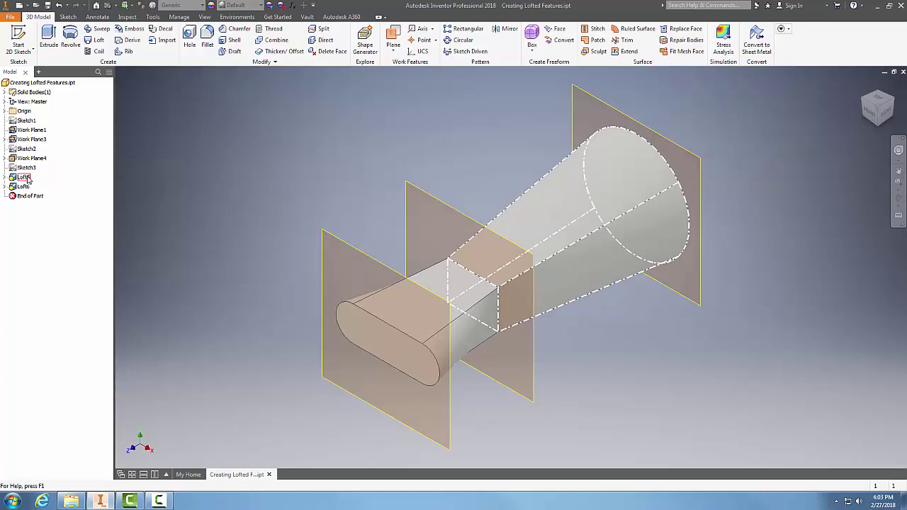
Step: Reopen Loft5's relationships and switch to child Loft6, showing parents Work Plane4, Sketch3, Loft5
{"action": "right_click", "coordinate": [26, 177]}
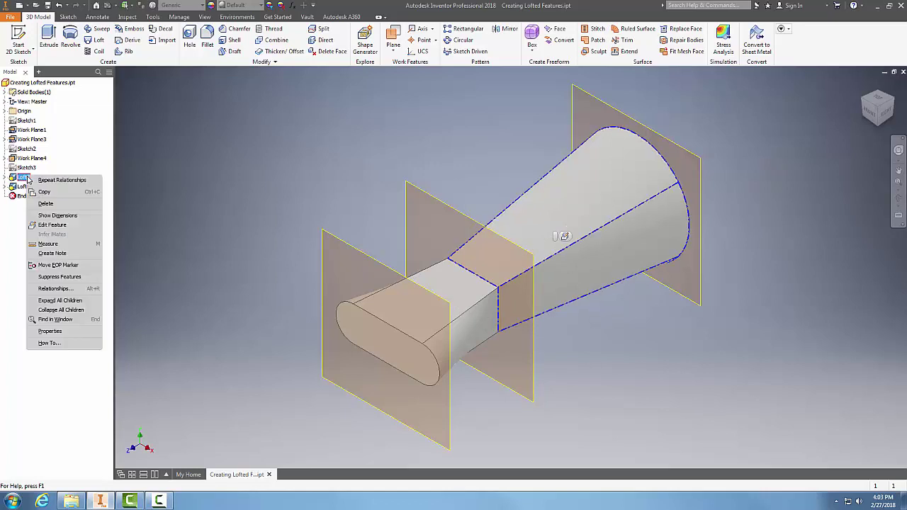
{"action": "left_click", "coordinate": [58, 289]}
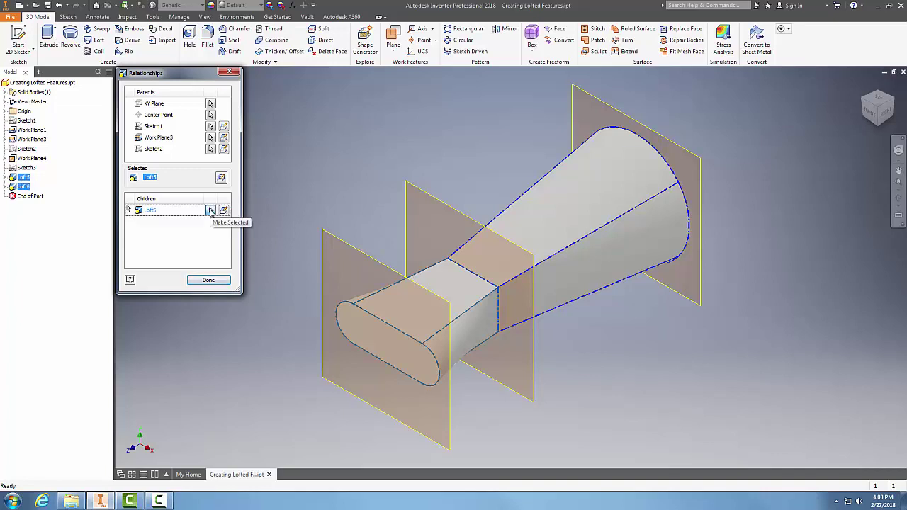
{"action": "left_click", "coordinate": [211, 211]}
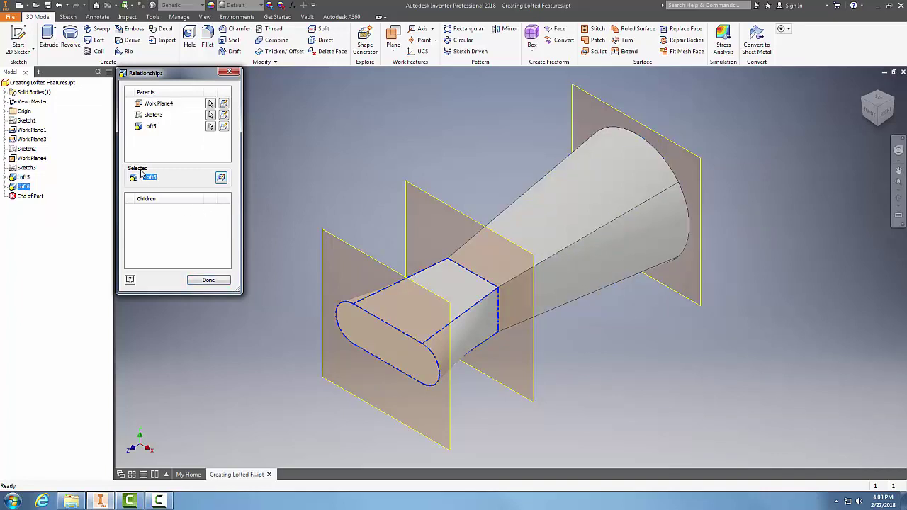